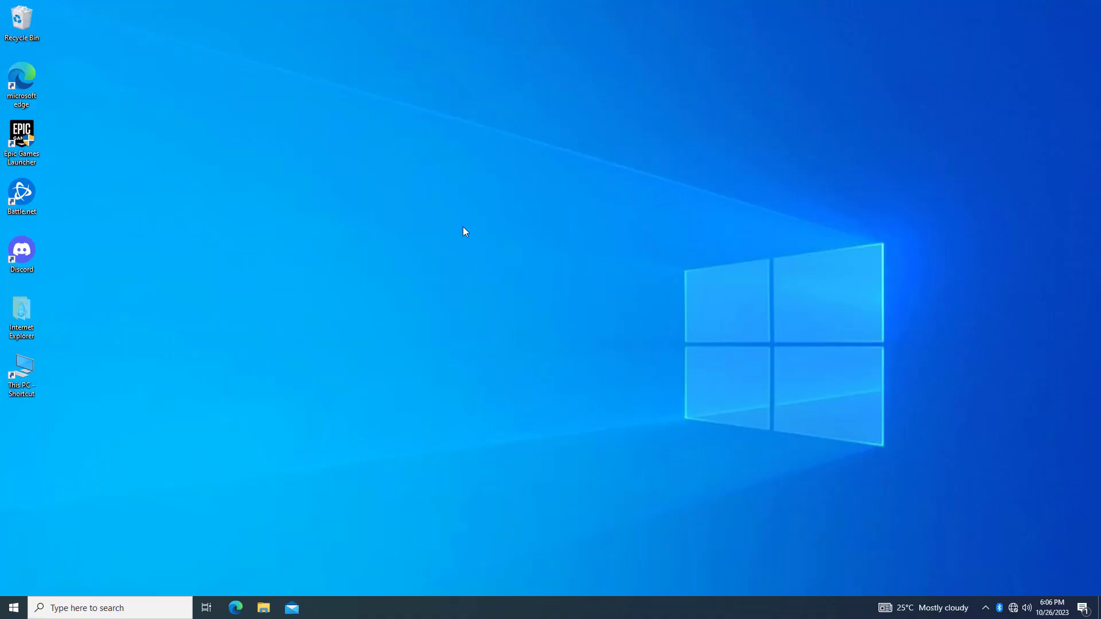
# Search Windows for 'system c' so System Configuration appears as the best match
pyautogui.click(129, 608)
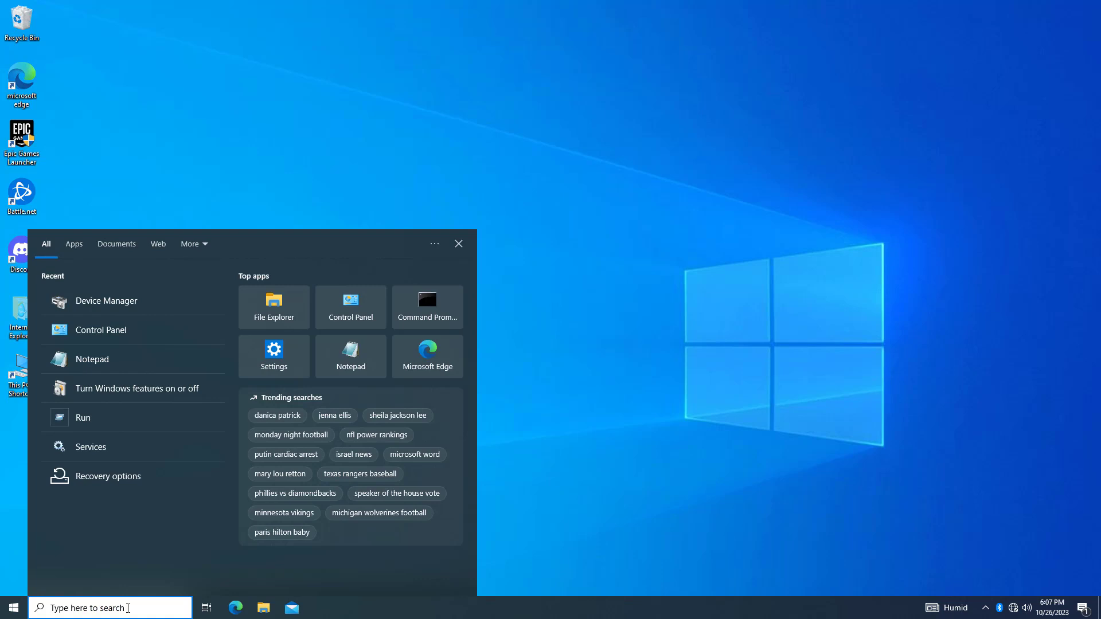
pyautogui.write('sys')
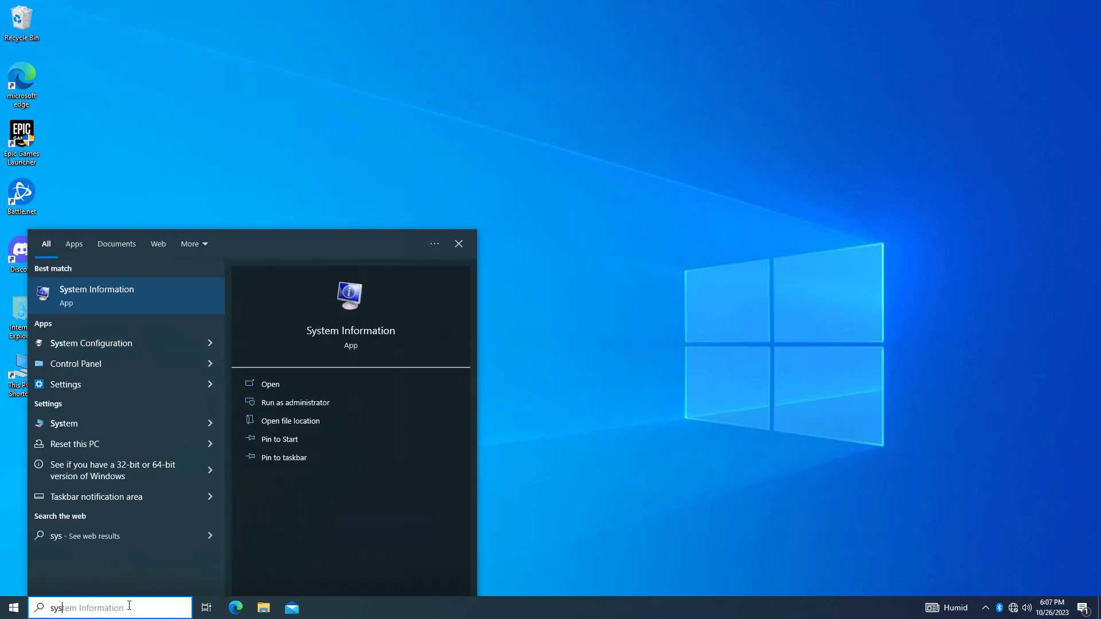
pyautogui.write('tem')
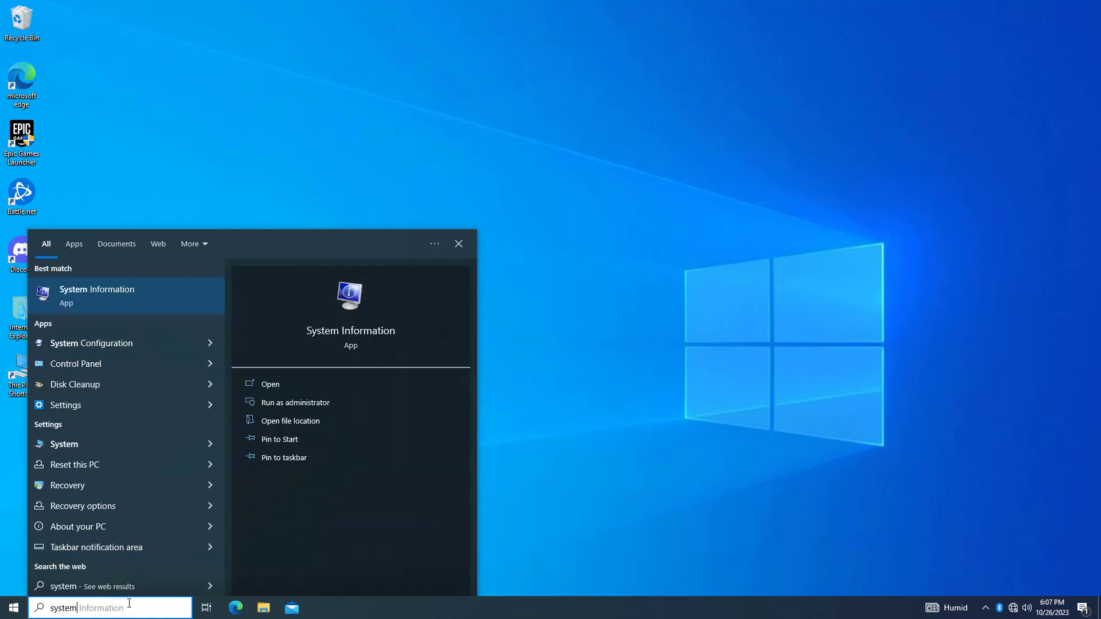
pyautogui.write(' c')
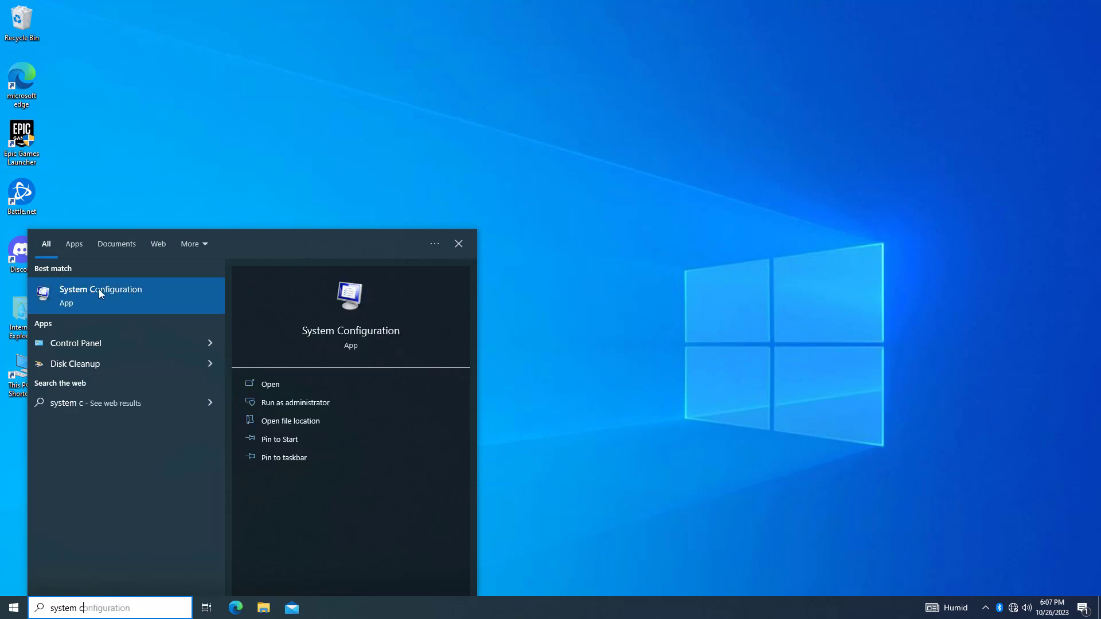
# Enable minimal Safe boot on System Configuration's Boot tab, apply it, and restart into Safe Mode
pyautogui.click(166, 288)
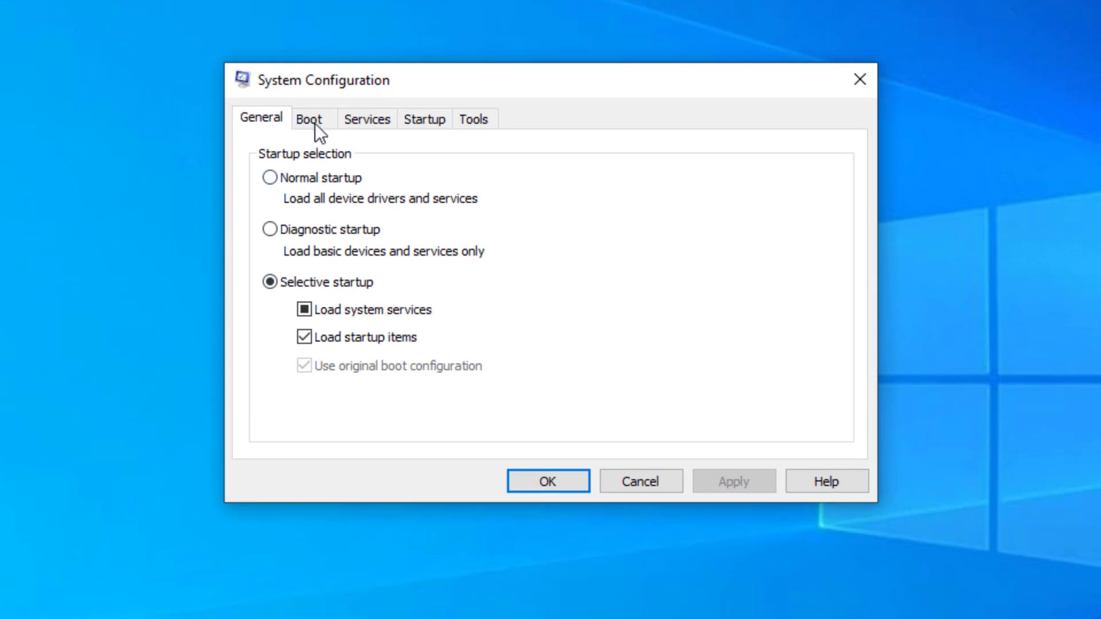
pyautogui.click(314, 122)
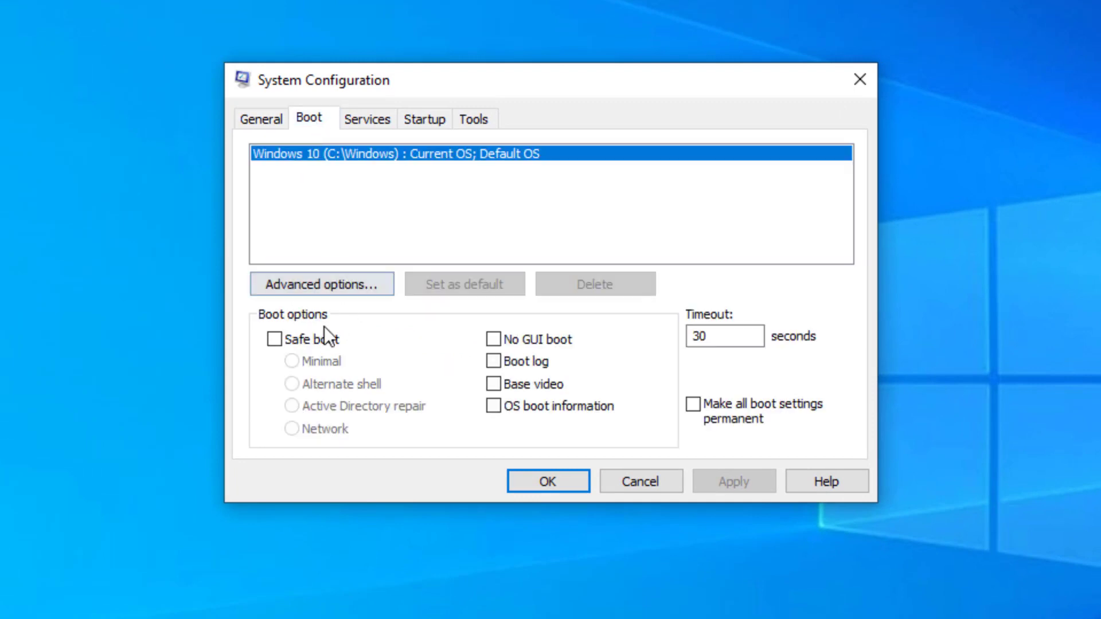
pyautogui.click(274, 339)
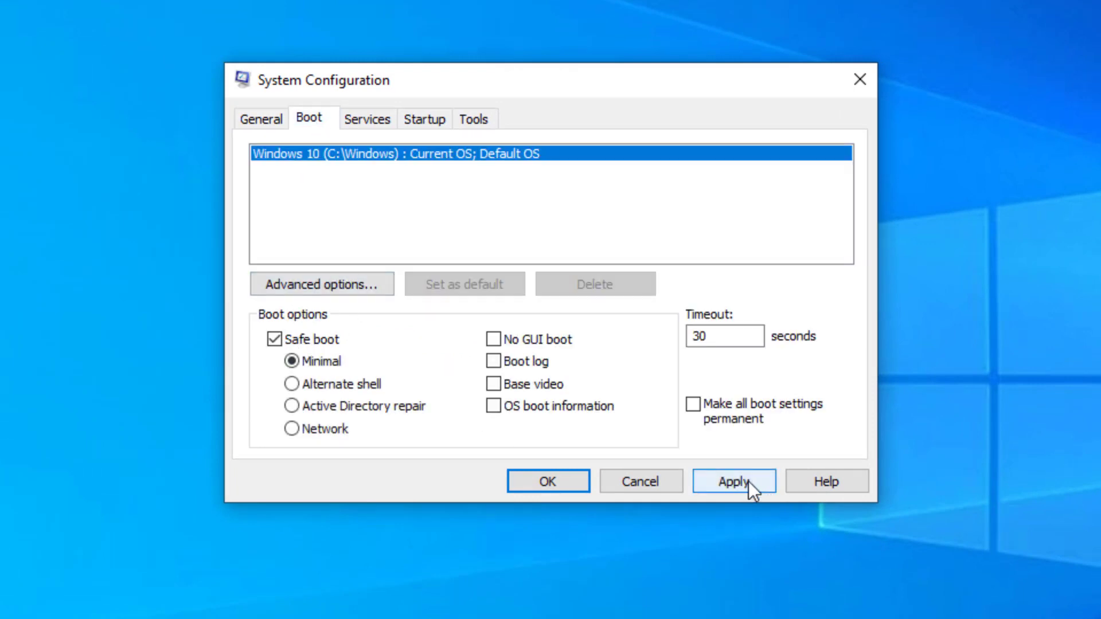
pyautogui.click(748, 481)
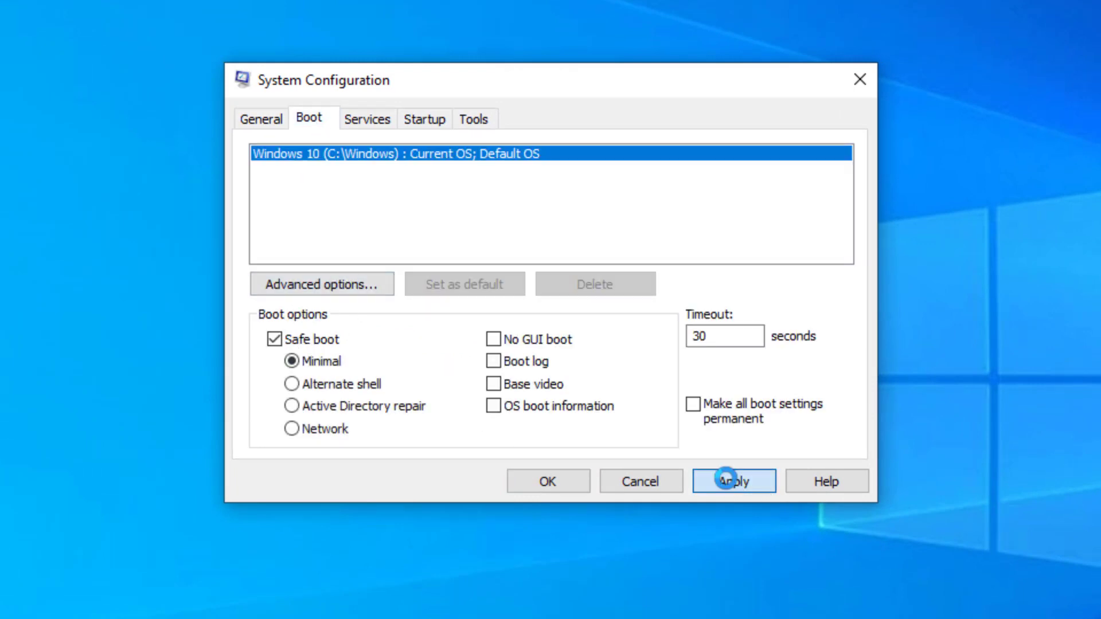
pyautogui.click(543, 483)
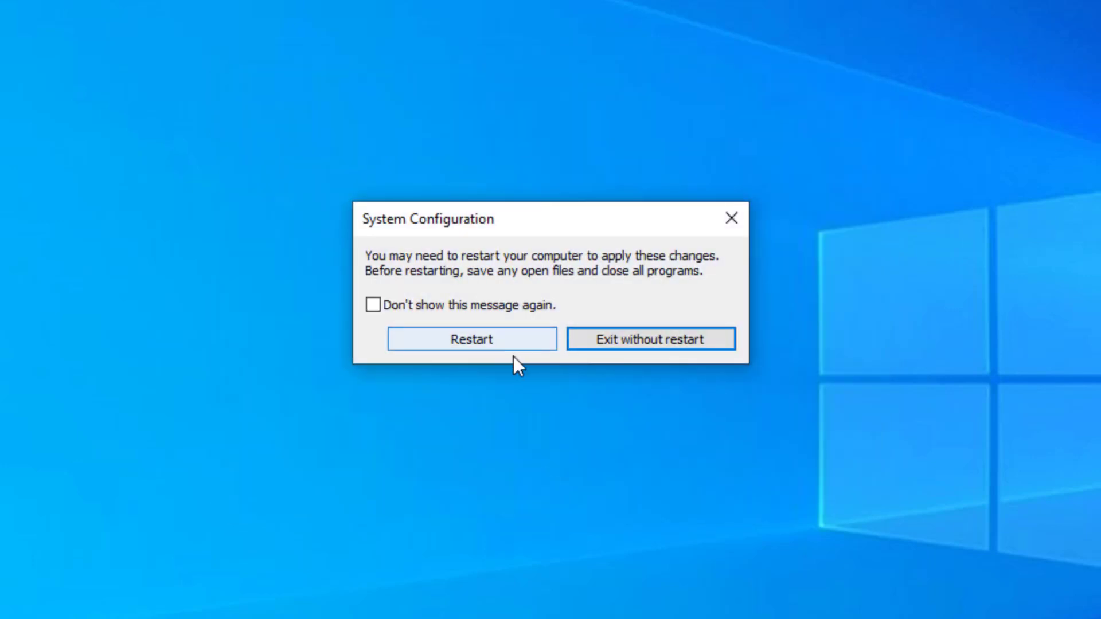
pyautogui.click(481, 343)
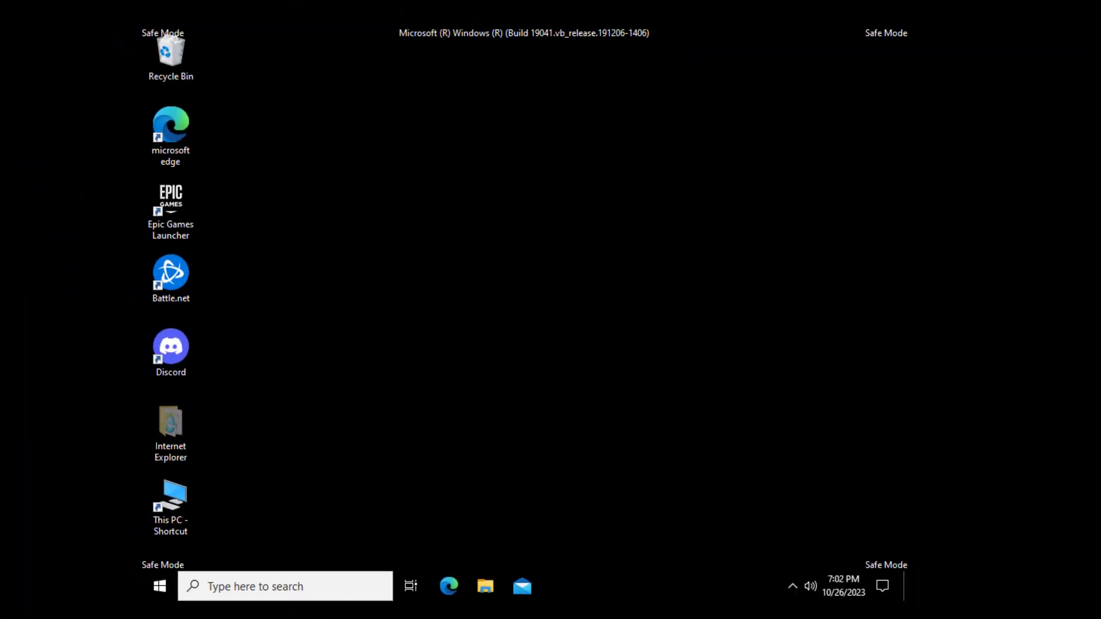
# Search for appwiz.cpl and open it to show Programs and Features in Safe Mode
pyautogui.click(311, 581)
pyautogui.write('a')
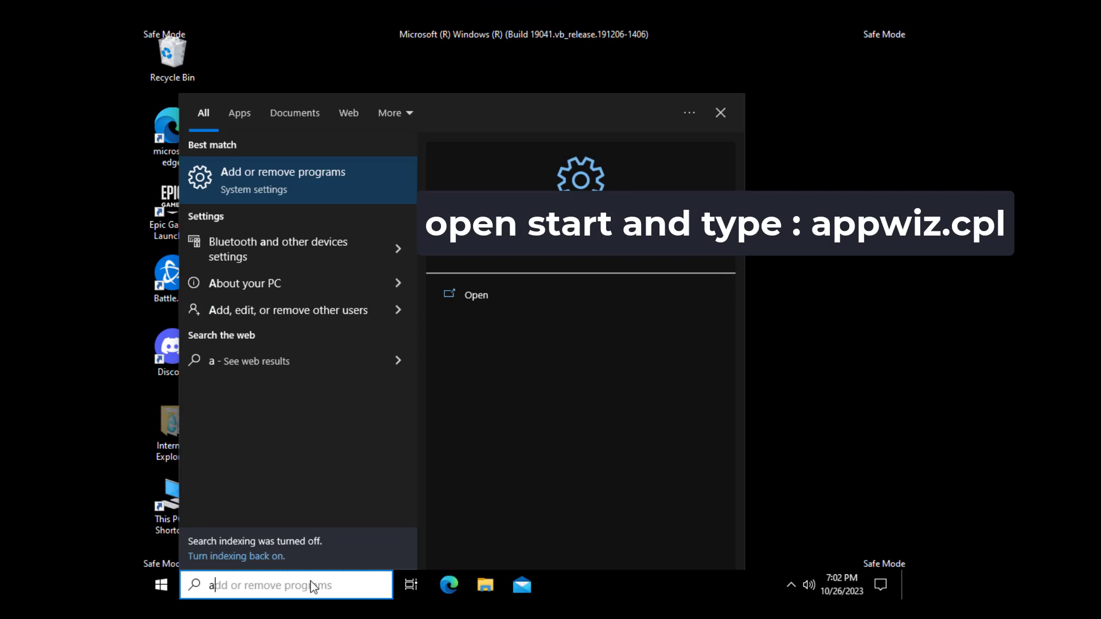
pyautogui.write('ppwi')
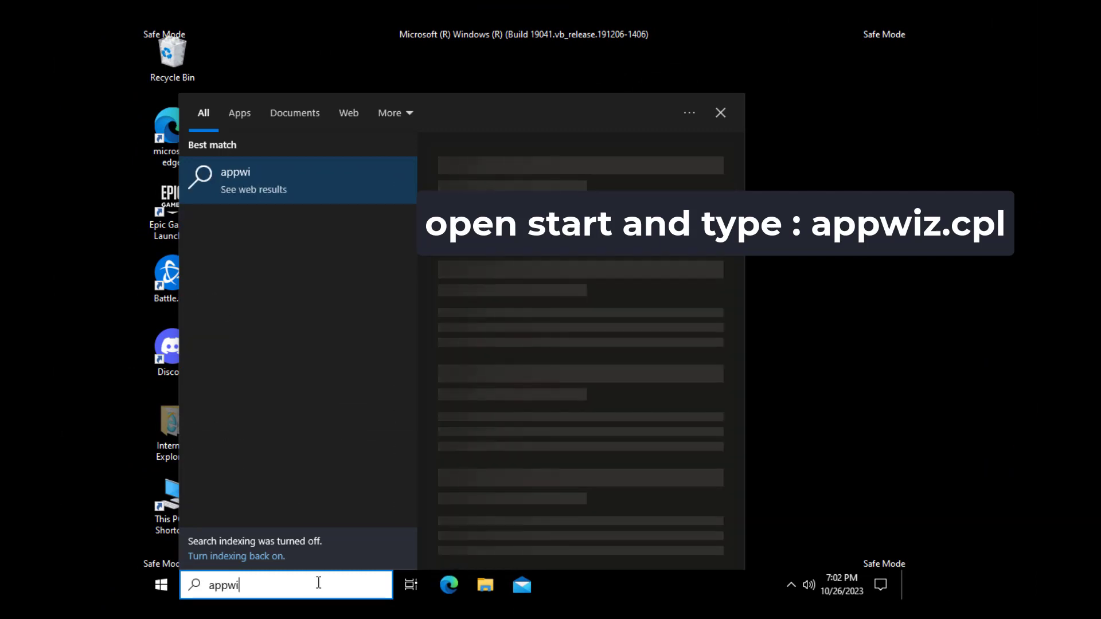
pyautogui.write('z')
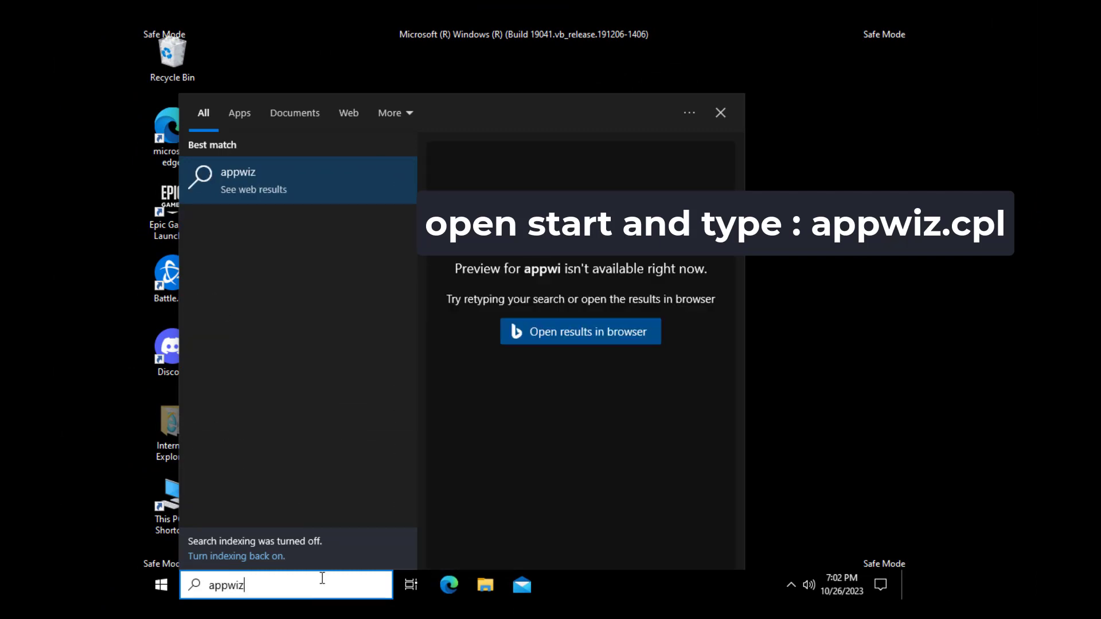
pyautogui.write('.cpl')
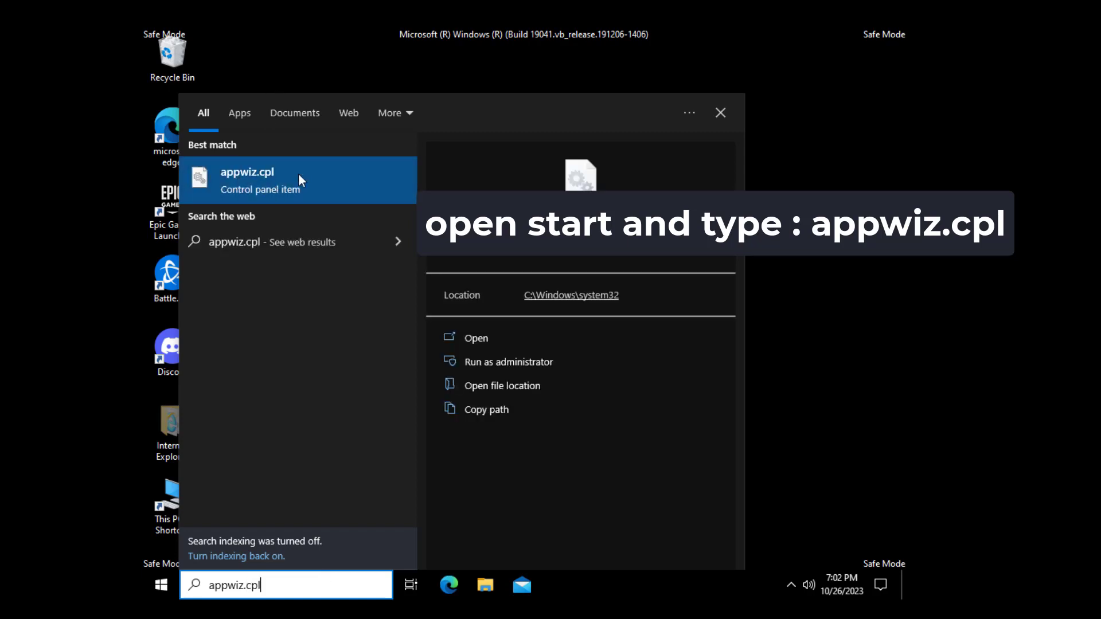
pyautogui.click(253, 191)
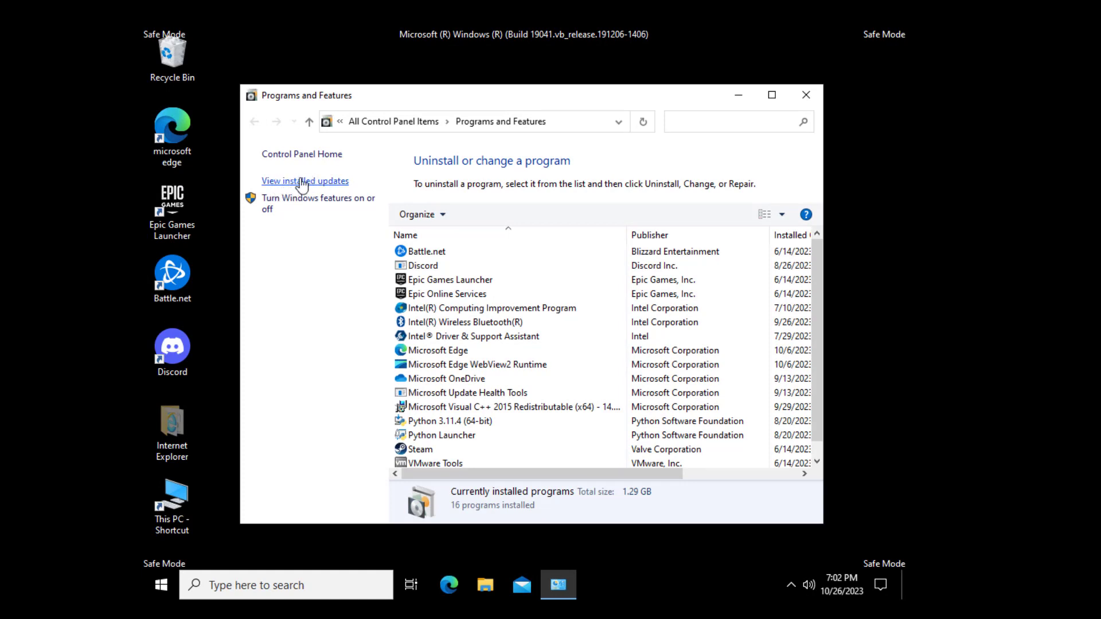
# Show installed updates and choose Uninstall on the Update for Microsoft Windows entry
pyautogui.click(301, 181)
pyautogui.rightClick(496, 343)
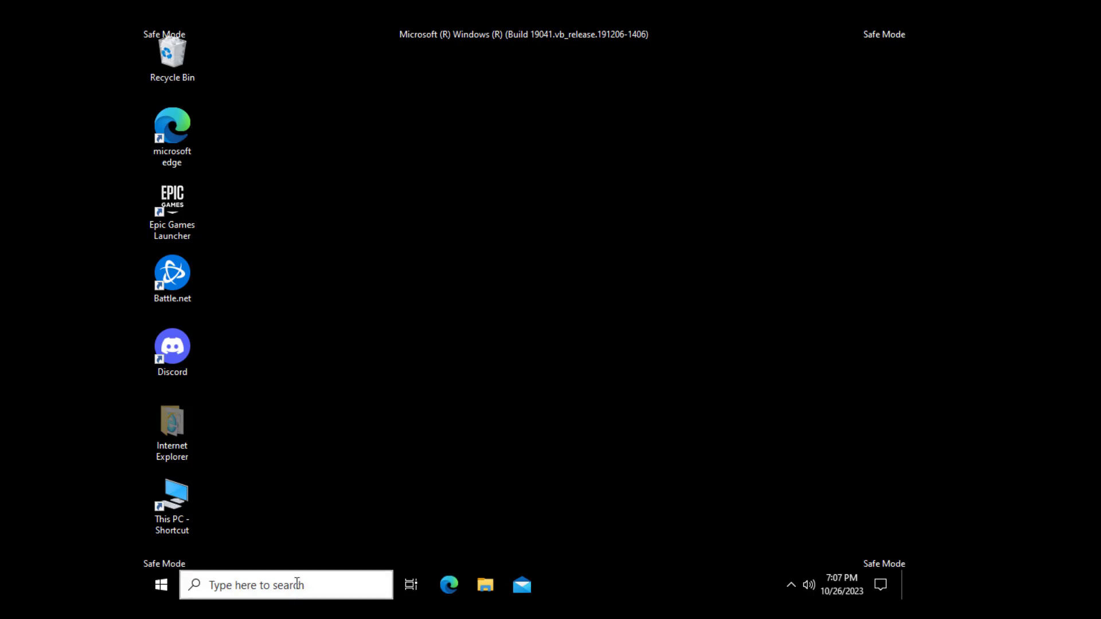
pyautogui.click(298, 591)
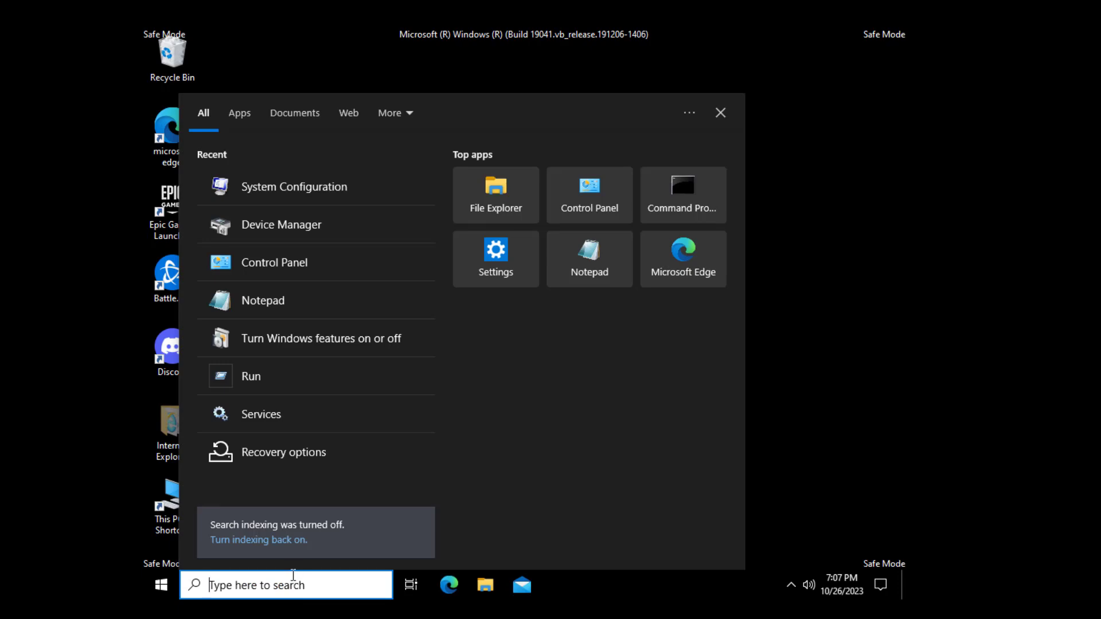
# Open Run and enter msconfig to relaunch System Configuration
pyautogui.write('run')
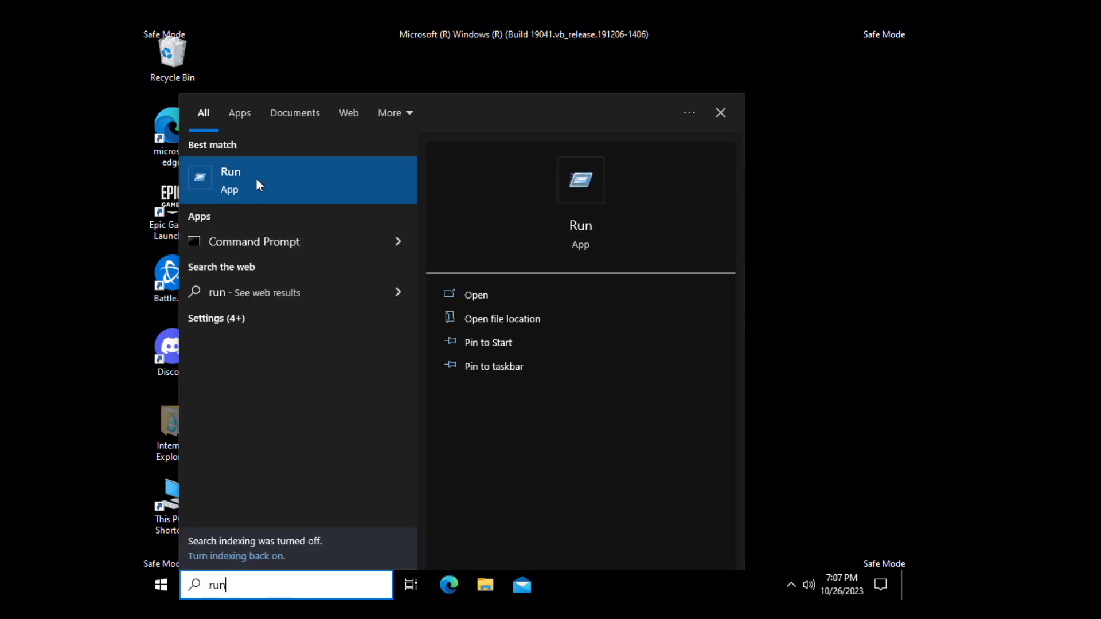
pyautogui.click(257, 183)
pyautogui.moveTo(332, 411); pyautogui.dragTo(472, 318)
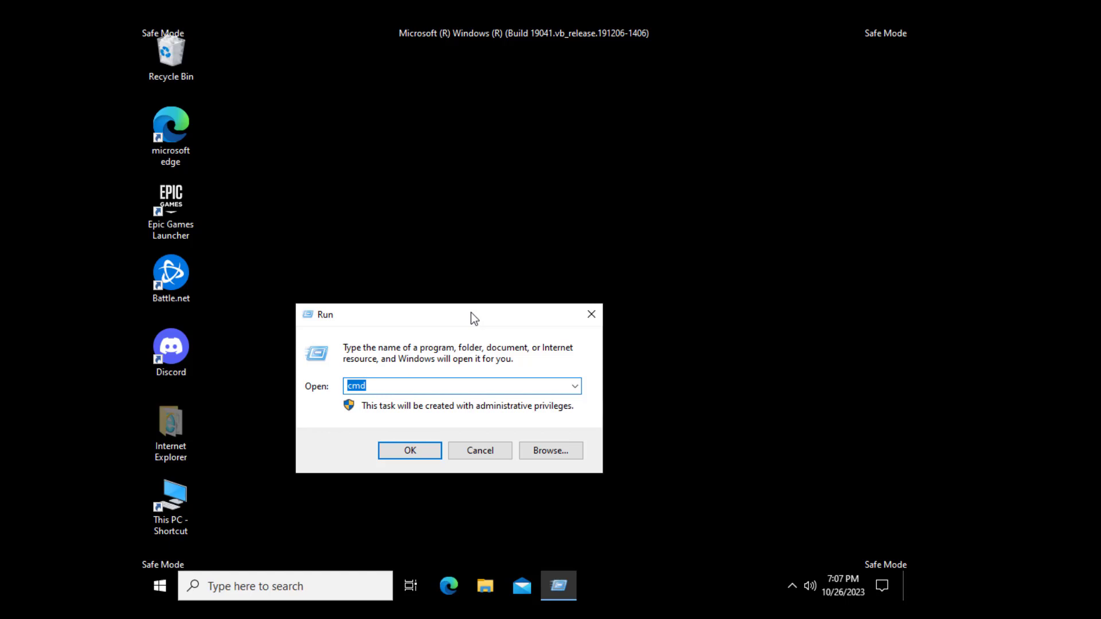
pyautogui.write('m')
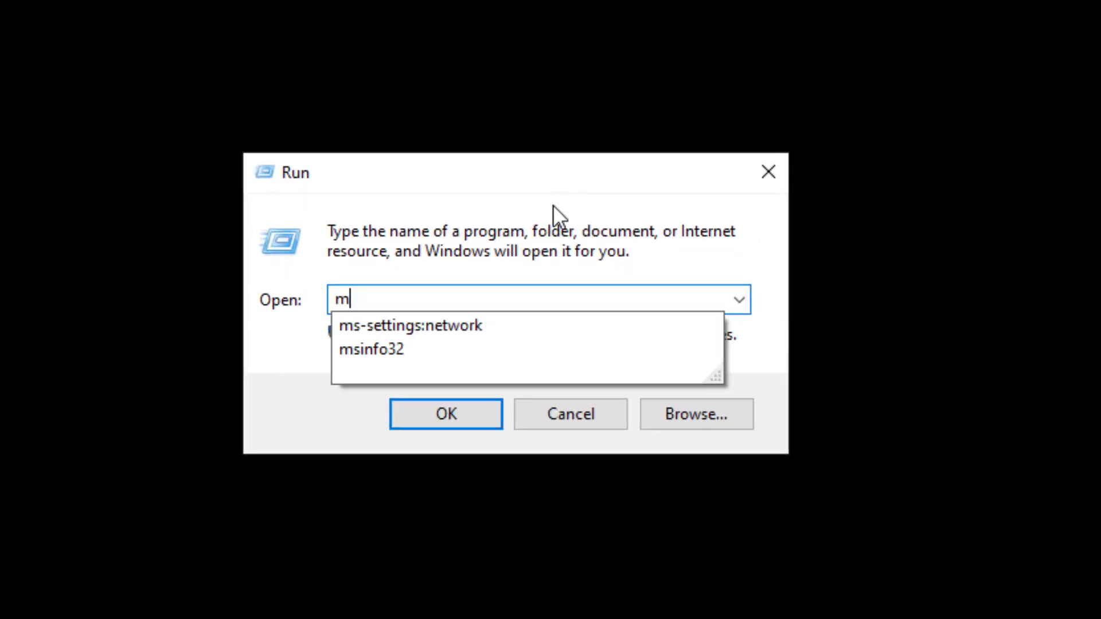
pyautogui.write('scong')
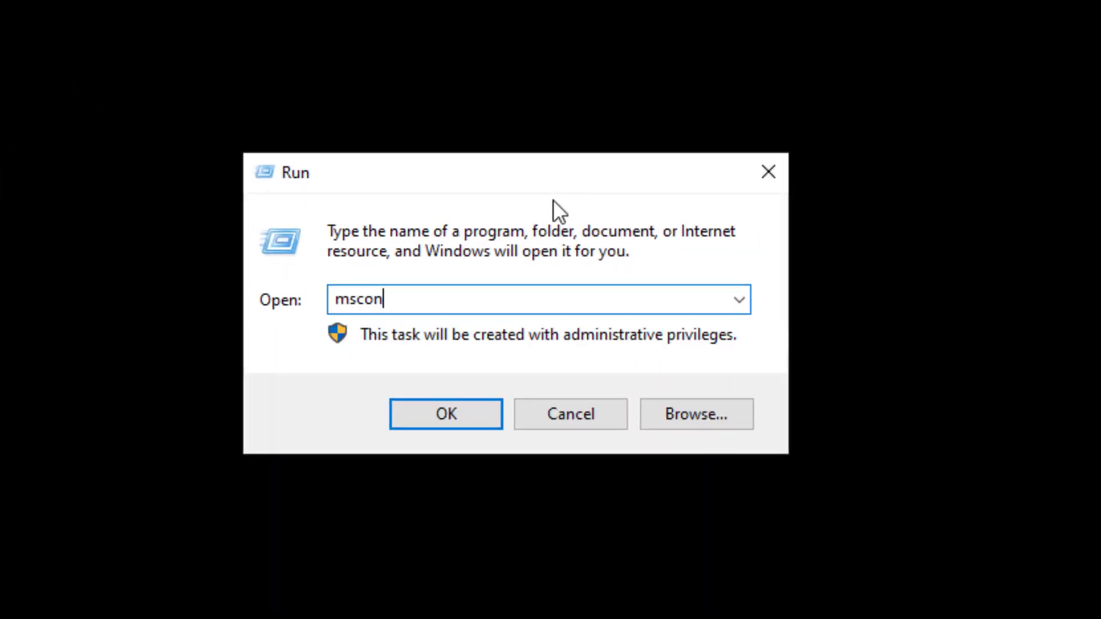
pyautogui.write('=')
pyautogui.press('BackSpace')
pyautogui.press('BackSpace')
pyautogui.write('fig')
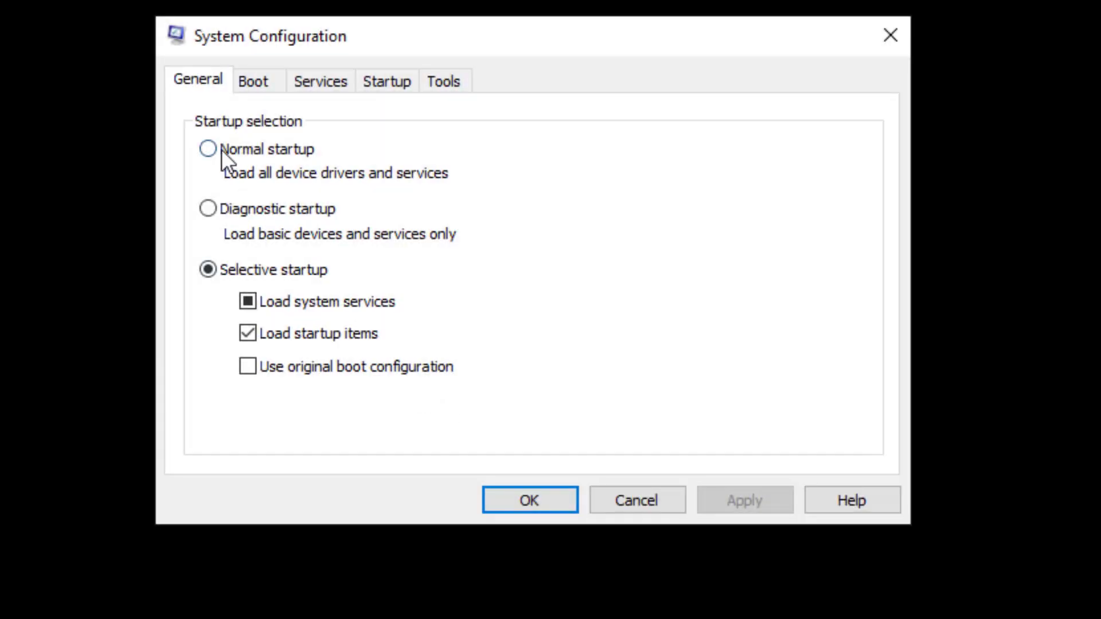
# Switch to Normal startup, clear Safe boot, apply, and restart into normal mode
pyautogui.click(210, 148)
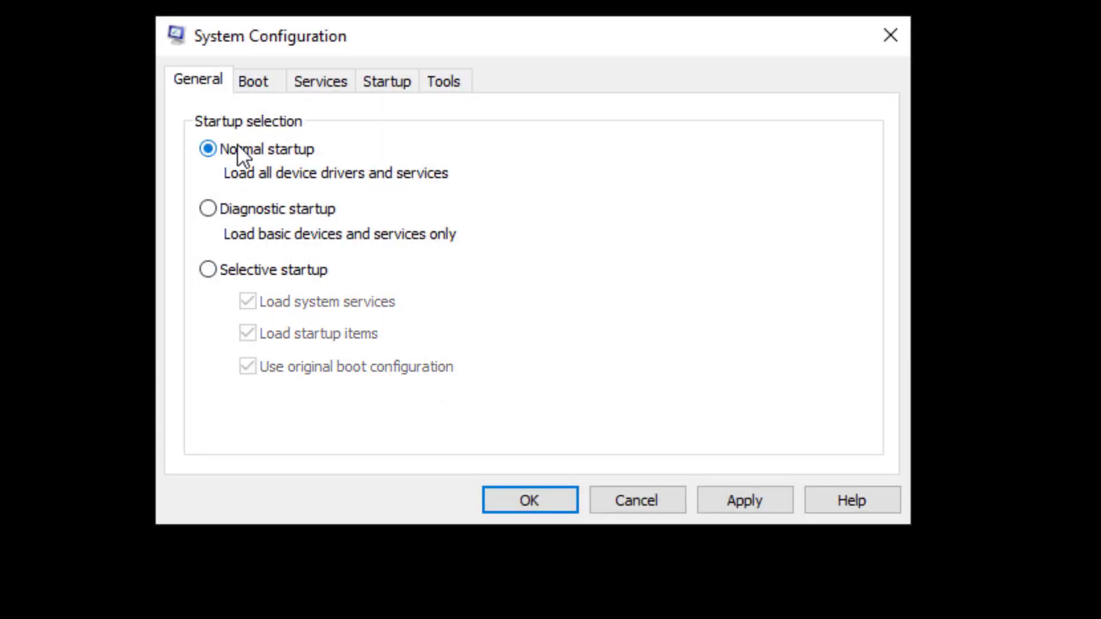
pyautogui.click(254, 81)
pyautogui.click(220, 337)
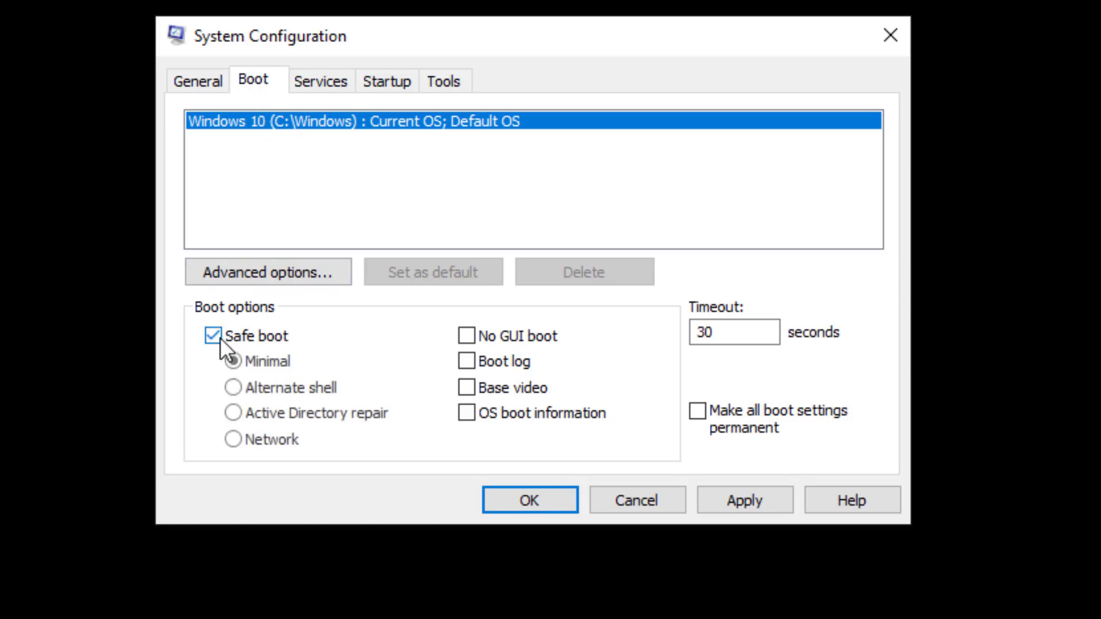
pyautogui.click(217, 334)
pyautogui.click(741, 503)
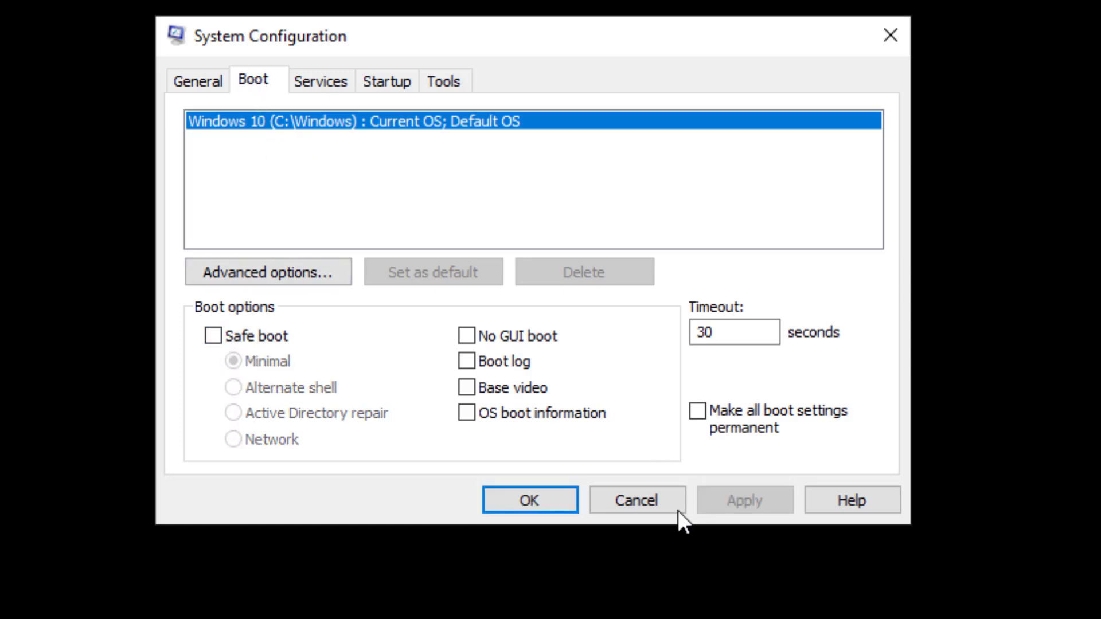
pyautogui.click(533, 500)
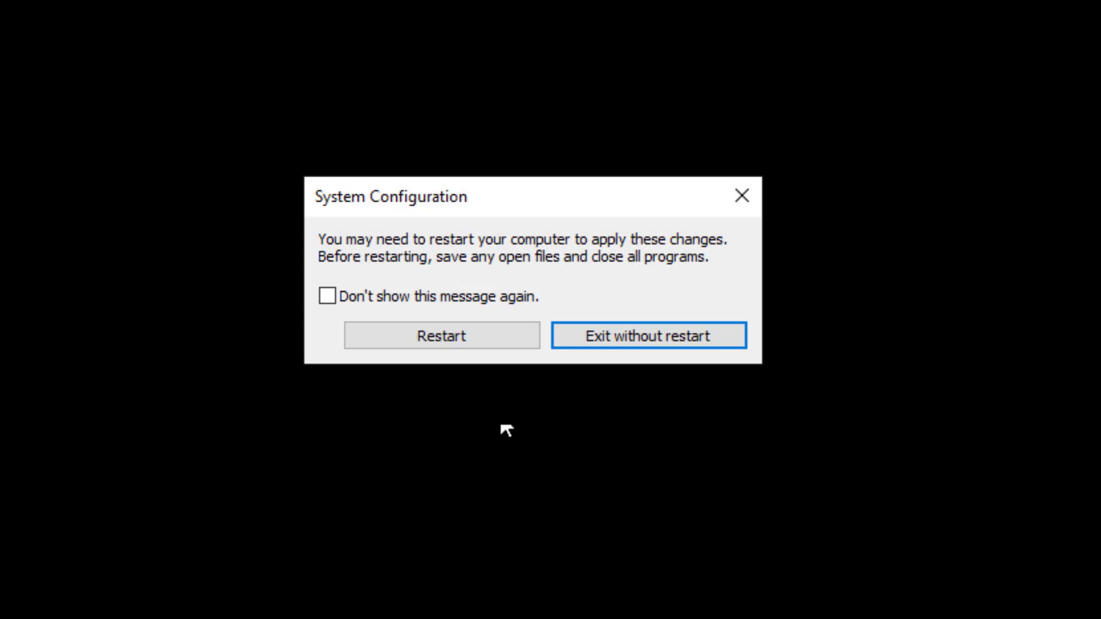
pyautogui.click(457, 338)
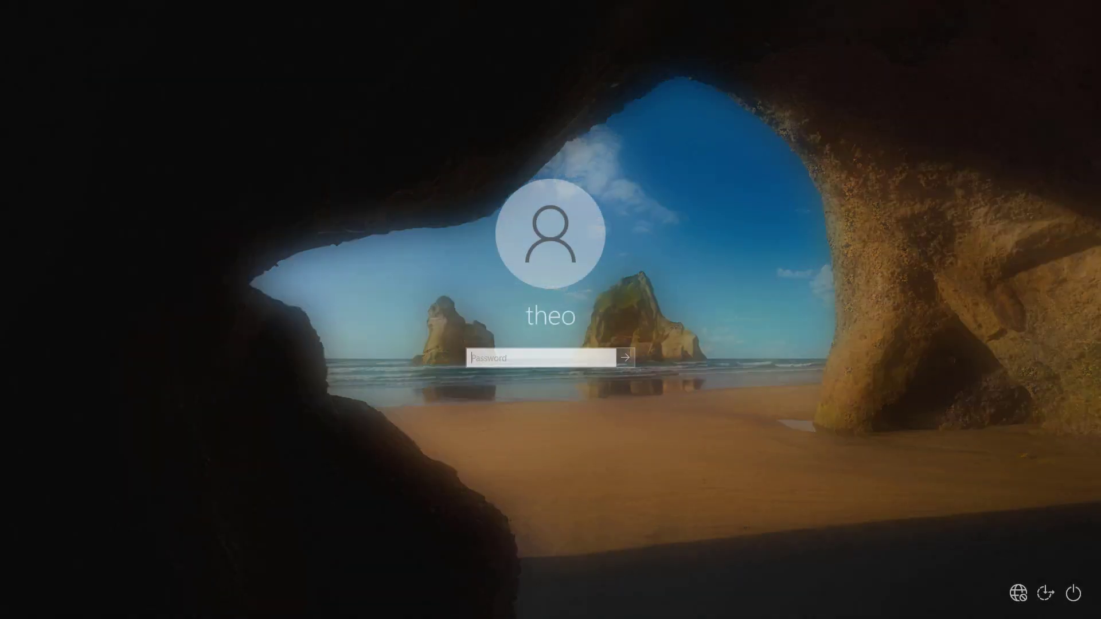
# Sign in with the account password to return to the normal desktop
pyautogui.write('1')
pyautogui.press('Return')
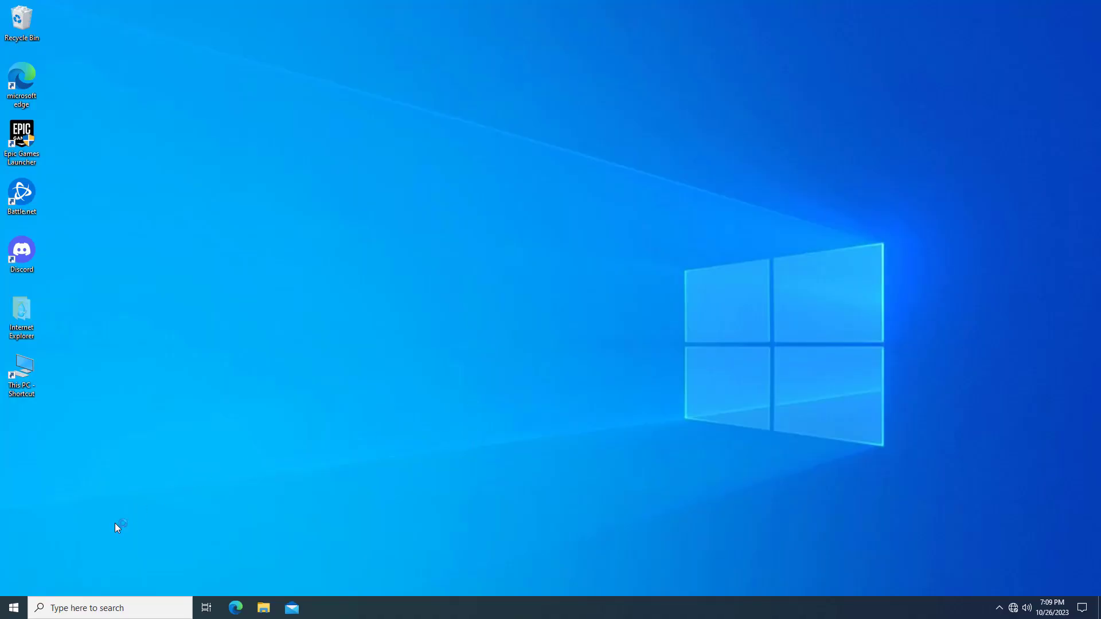
pyautogui.click(92, 609)
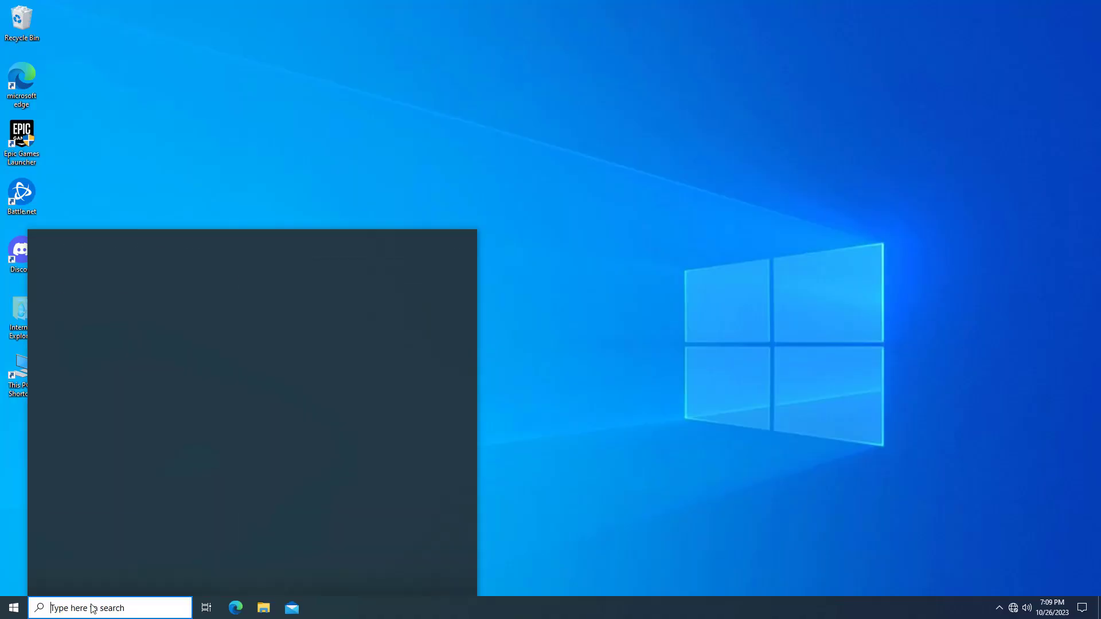
# Open Services, stop the Windows Update service, and minimise the Services window
pyautogui.write('ser')
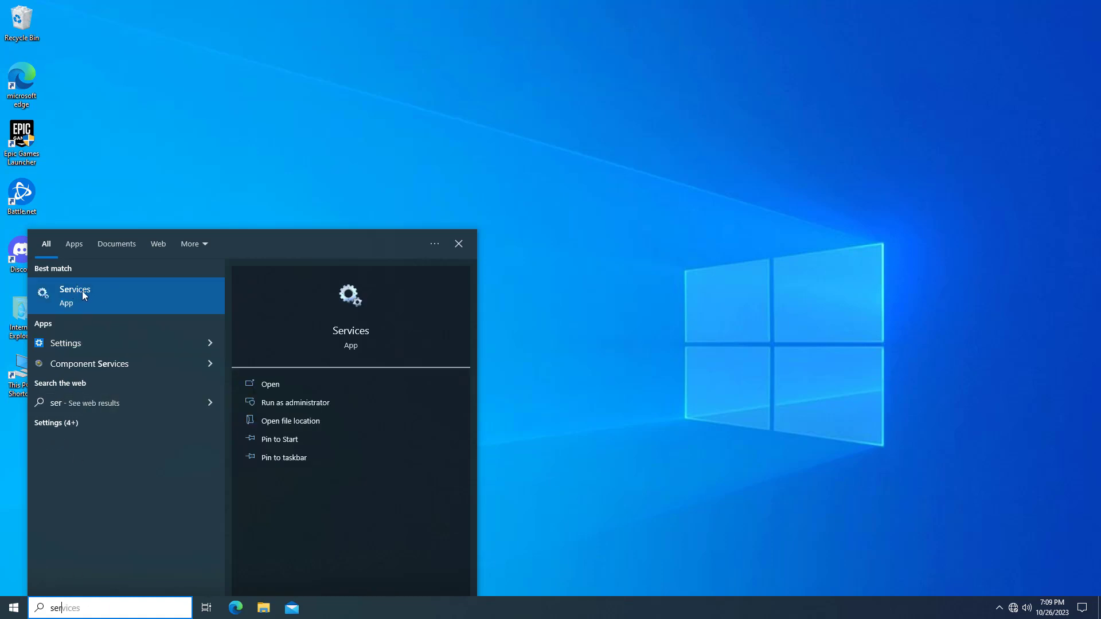
pyautogui.click(155, 289)
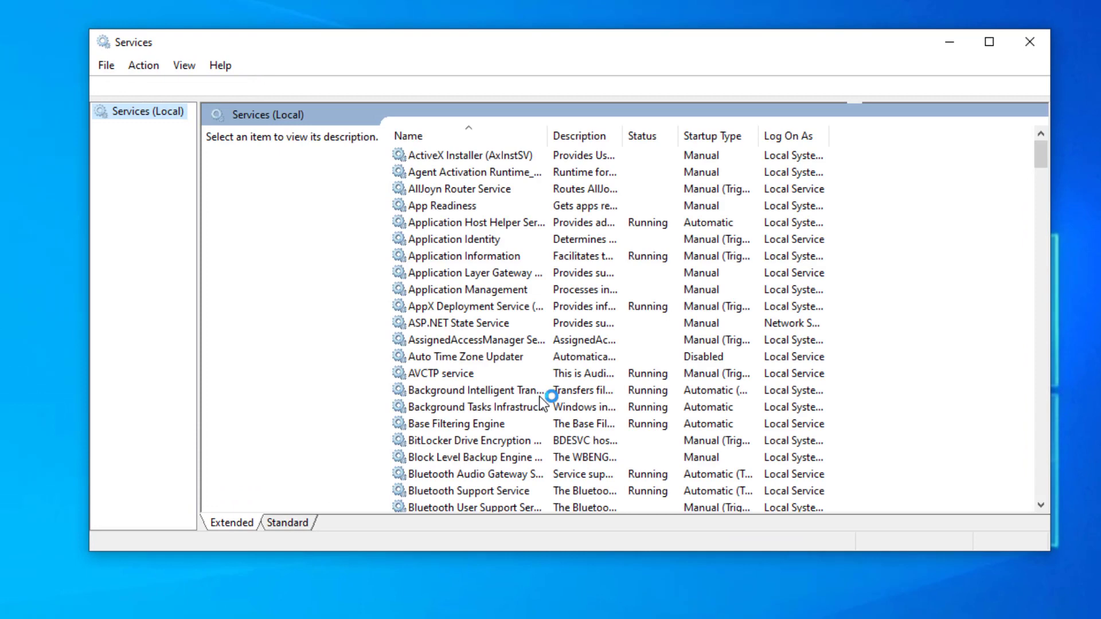
pyautogui.click(541, 345)
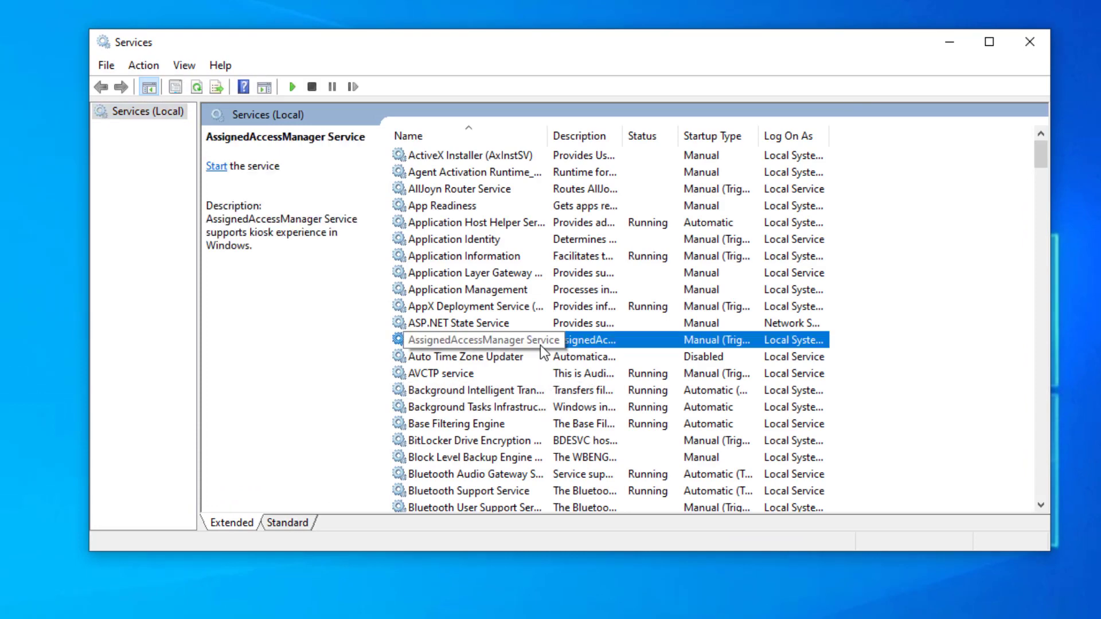
pyautogui.press('w')
pyautogui.press('i')
pyautogui.press('n')
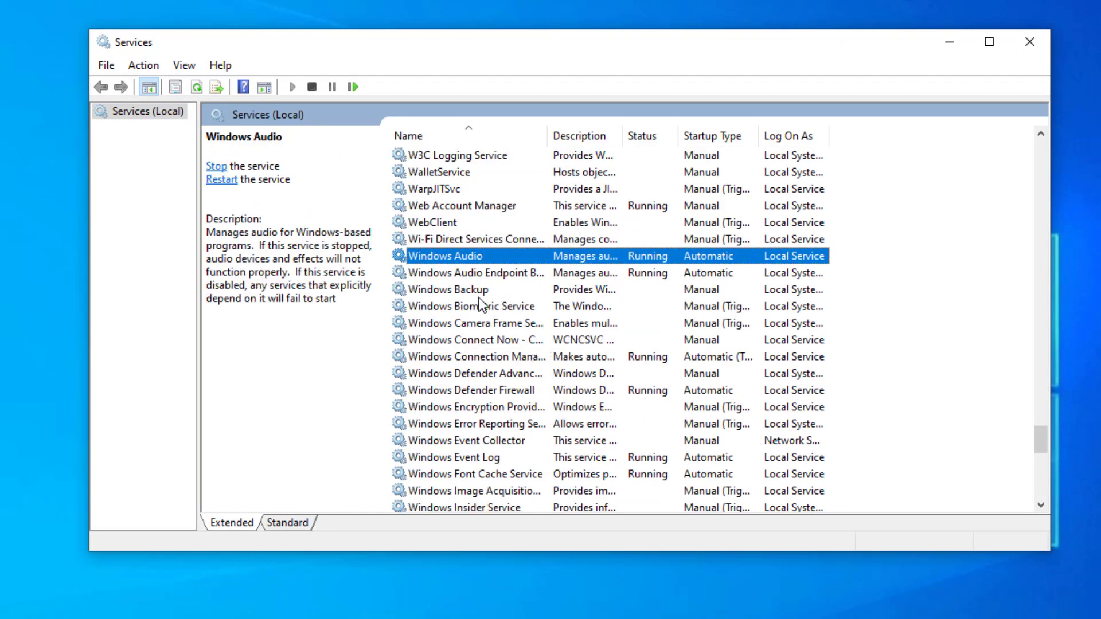
pyautogui.scroll(-8, 492, 371)
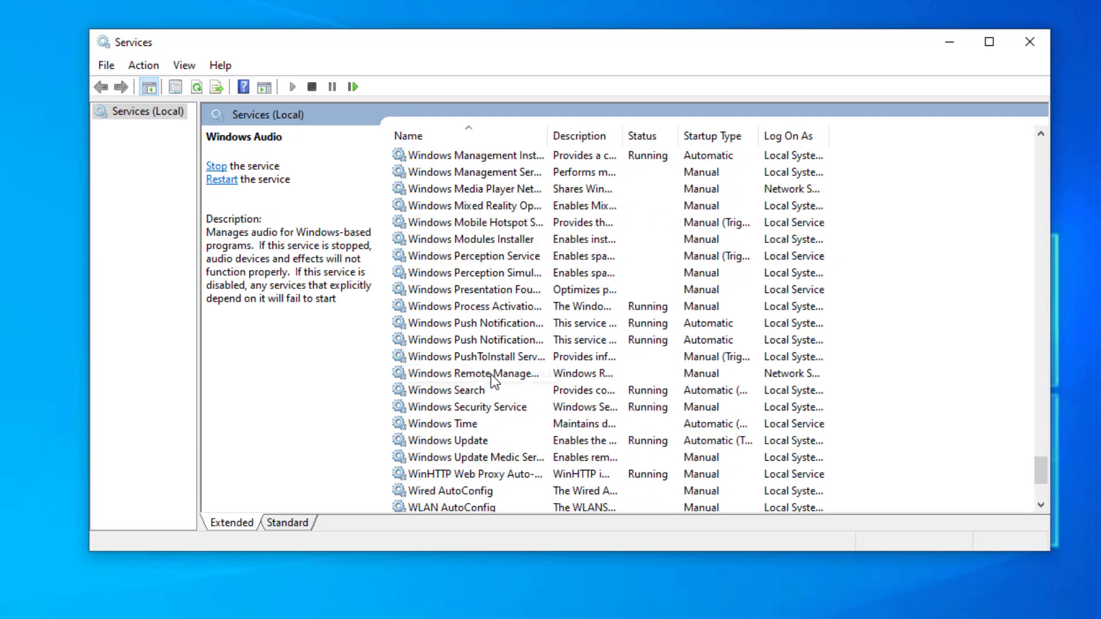
pyautogui.scroll(-3, 492, 374)
pyautogui.click(446, 289)
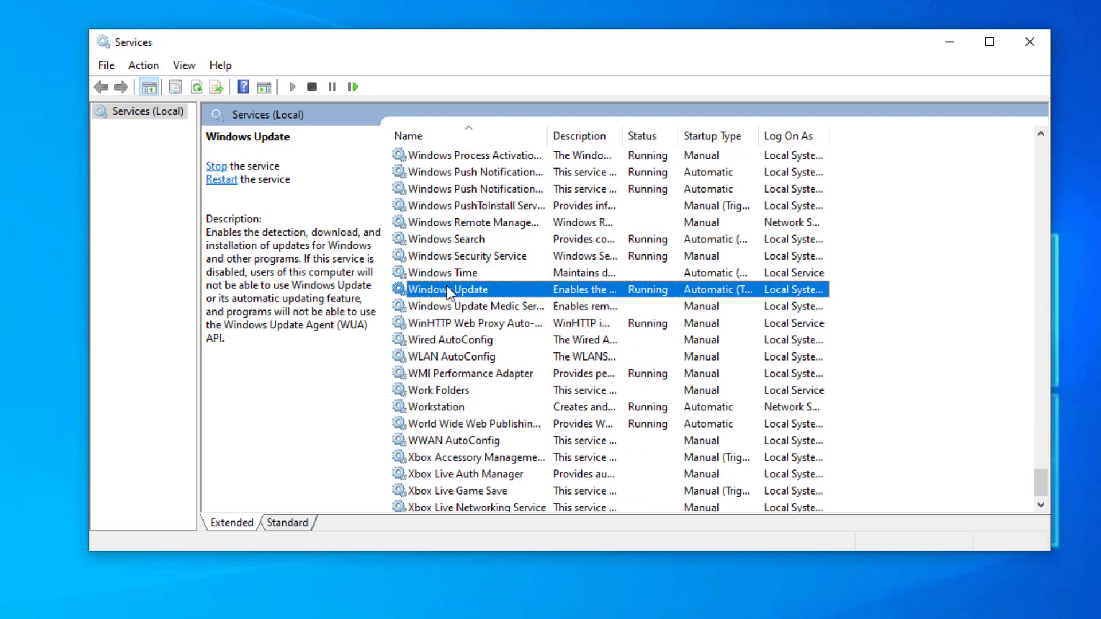
pyautogui.rightClick(498, 290)
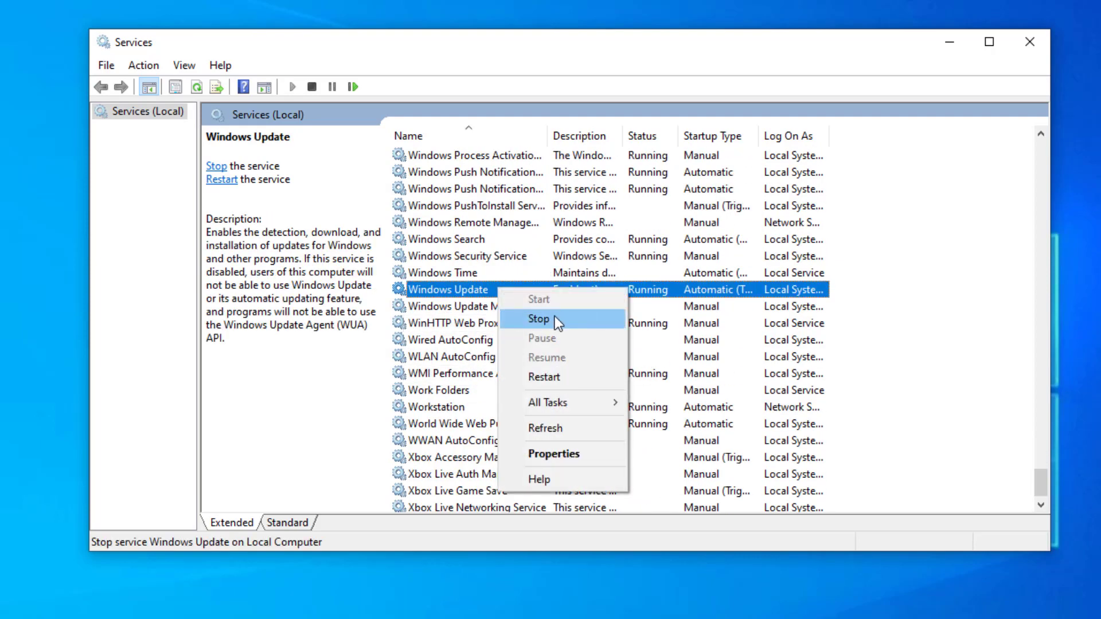
pyautogui.click(539, 319)
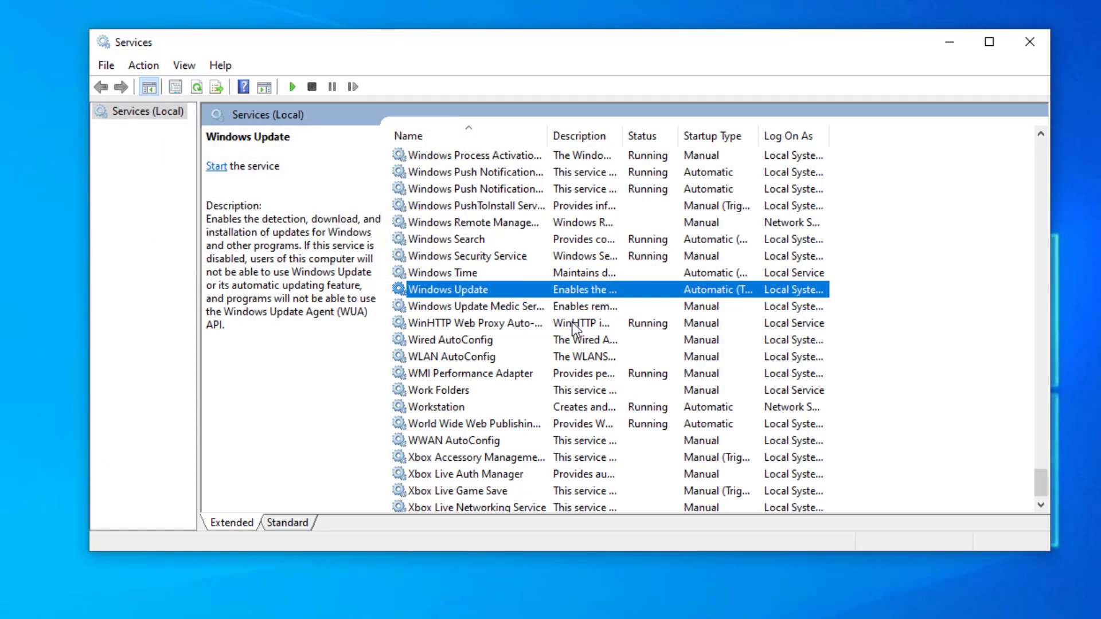
pyautogui.click(950, 44)
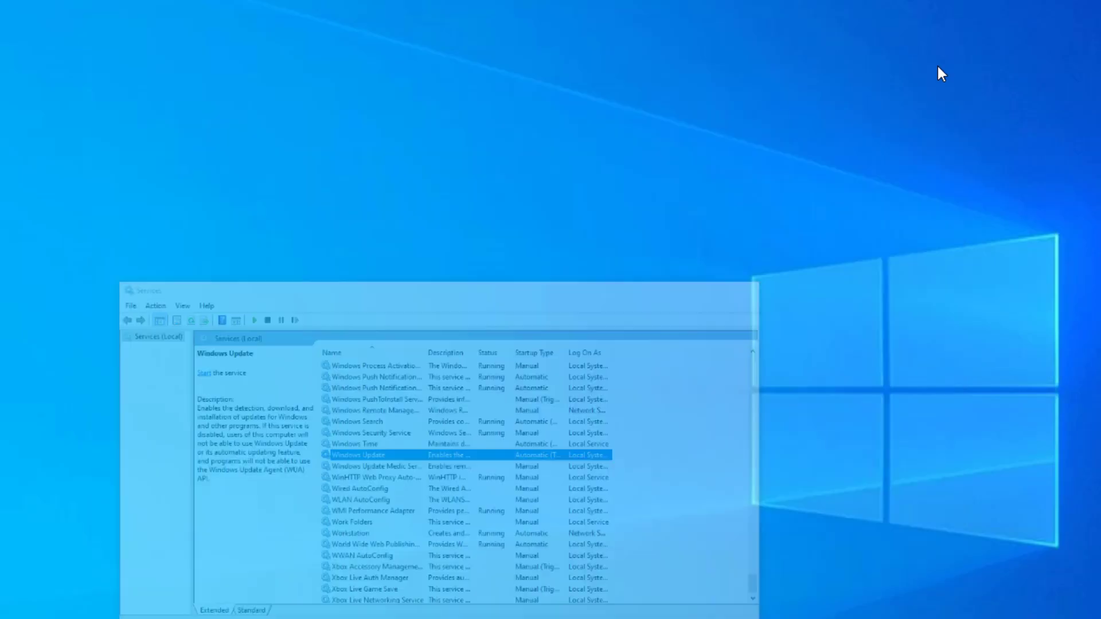
# Navigate File Explorer to C:\Windows\SoftwareDistribution
pyautogui.click(264, 607)
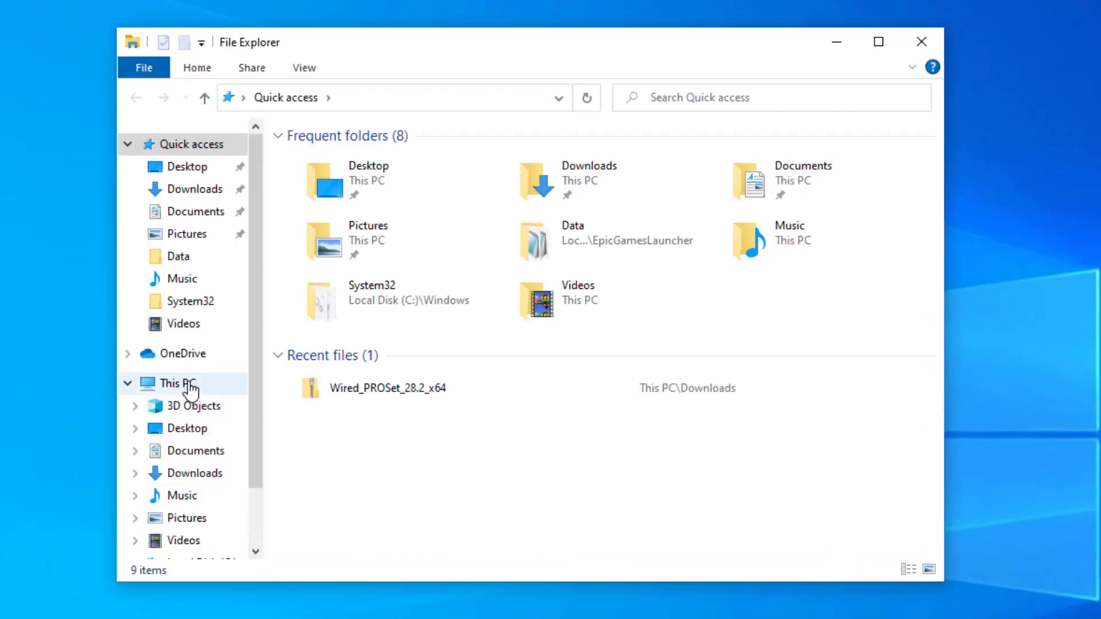
pyautogui.click(191, 390)
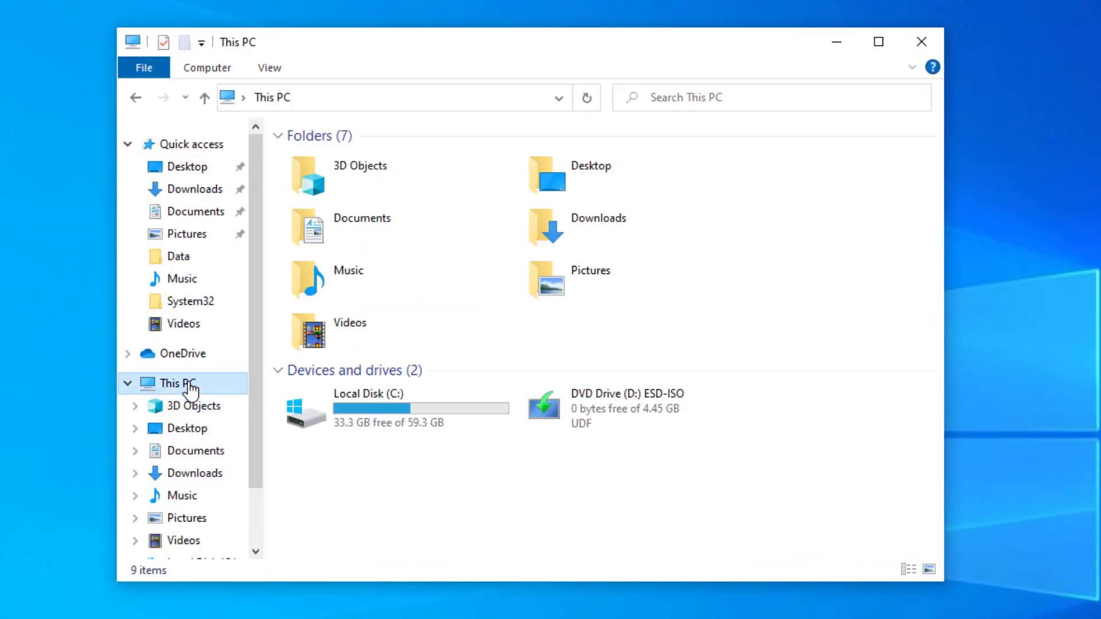
pyautogui.click(383, 409)
pyautogui.doubleClick(384, 414)
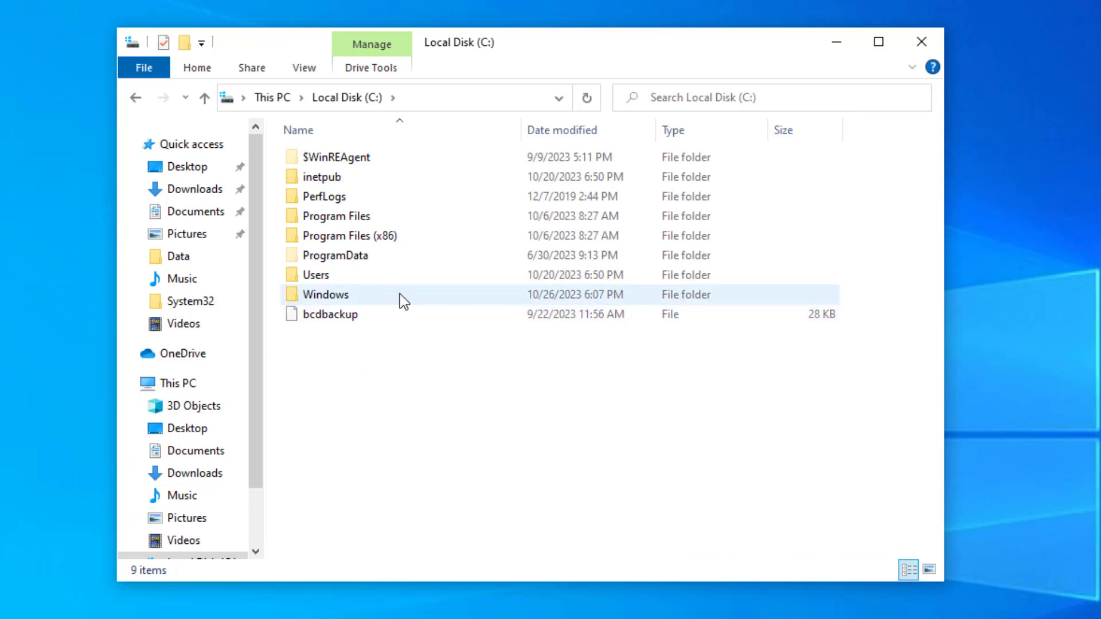
pyautogui.doubleClick(385, 296)
pyautogui.scroll(-20, 425, 376)
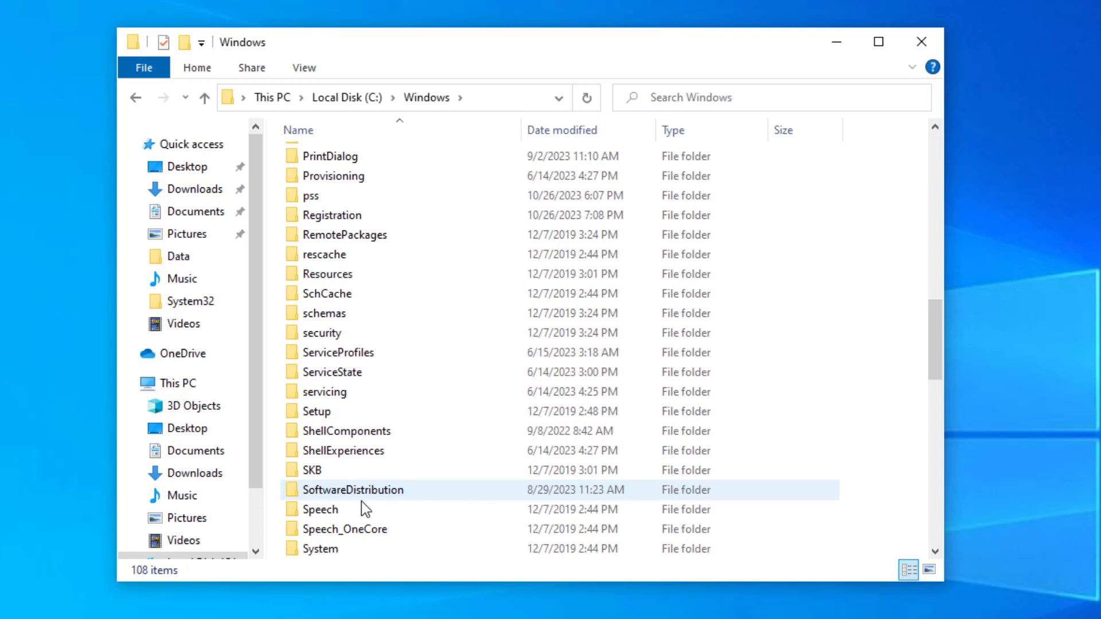
pyautogui.doubleClick(417, 491)
# Delete all six items in SoftwareDistribution and close File Explorer
pyautogui.moveTo(425, 325); pyautogui.dragTo(450, 178)
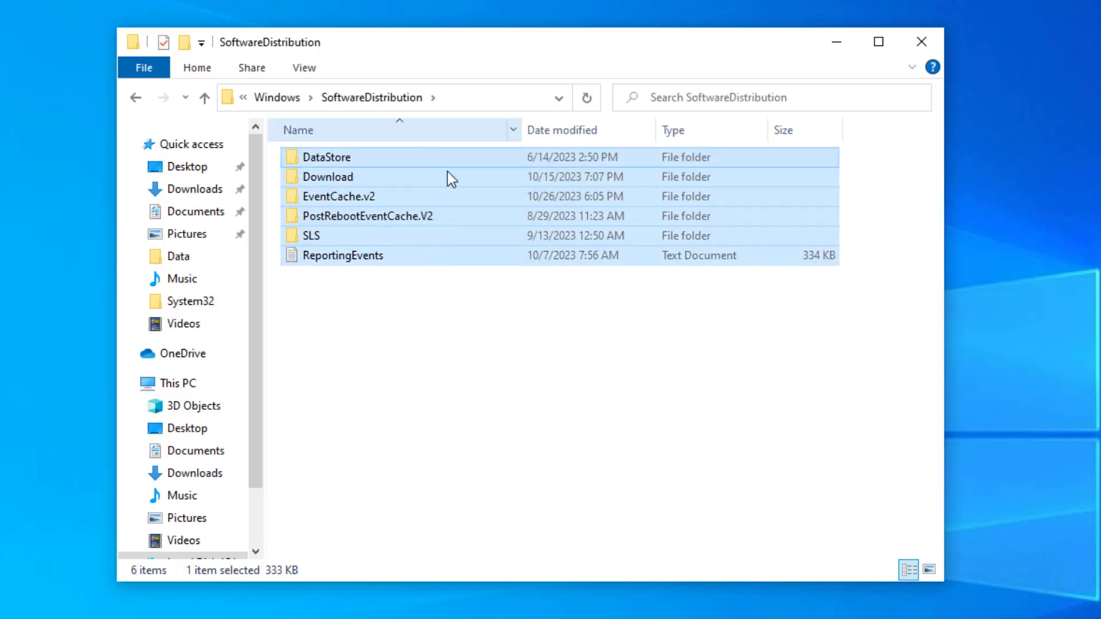
pyautogui.rightClick(453, 183)
pyautogui.click(542, 385)
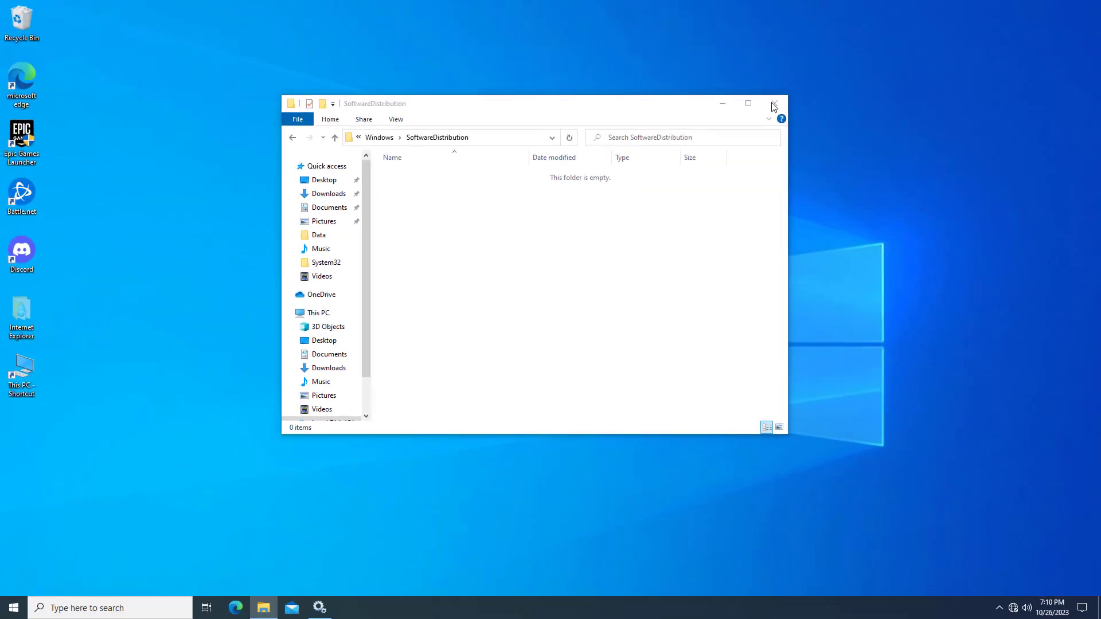
pyautogui.click(895, 52)
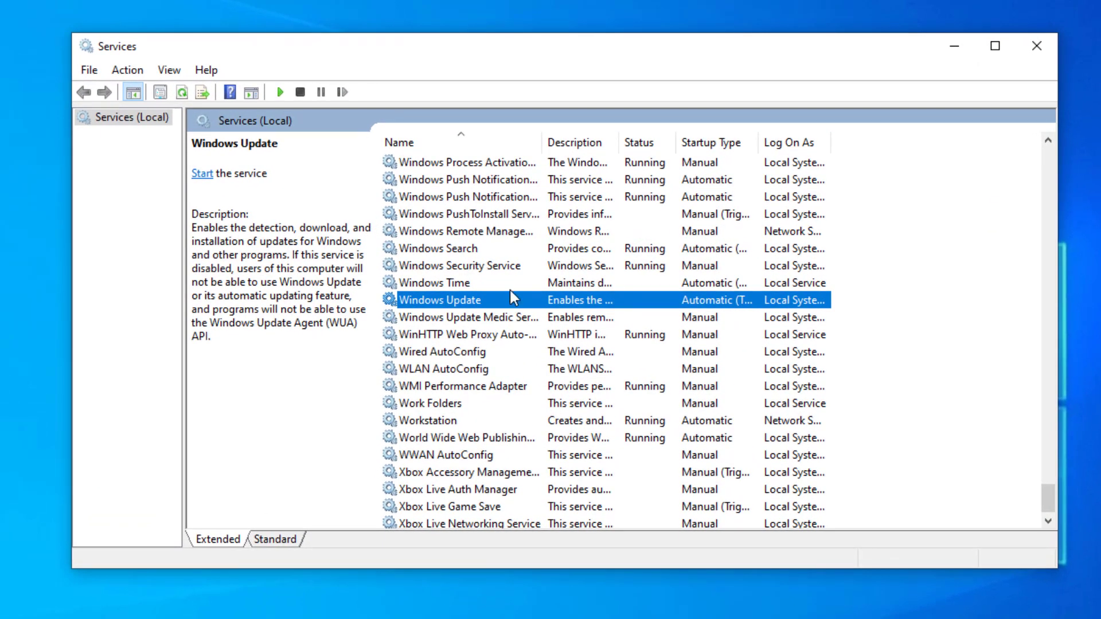
# Start the Windows Update service again in Services
pyautogui.rightClick(509, 295)
pyautogui.click(571, 310)
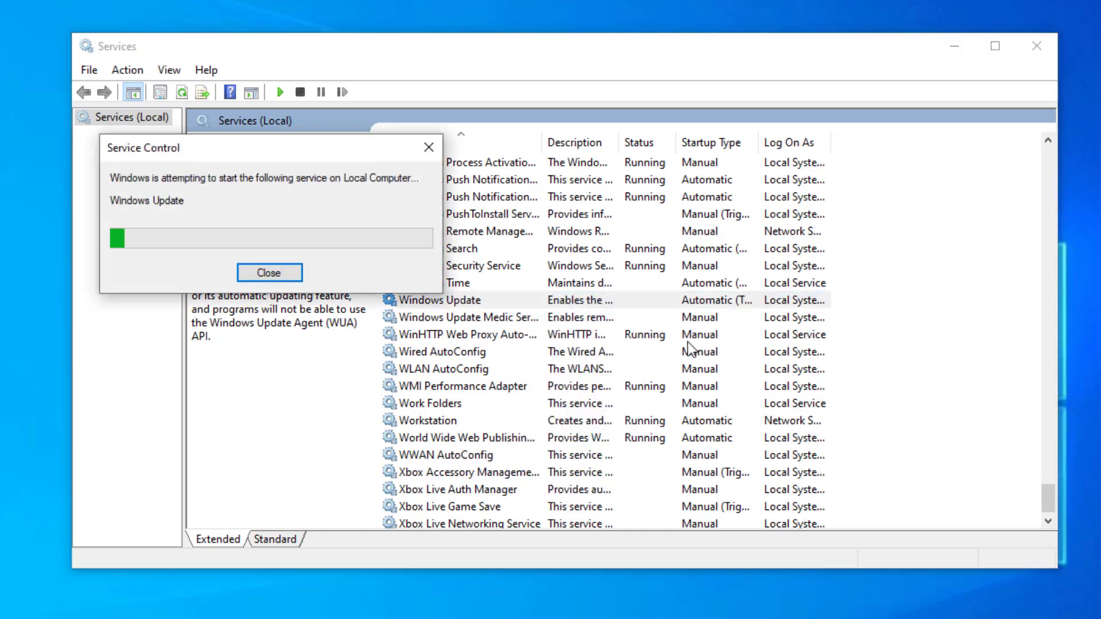